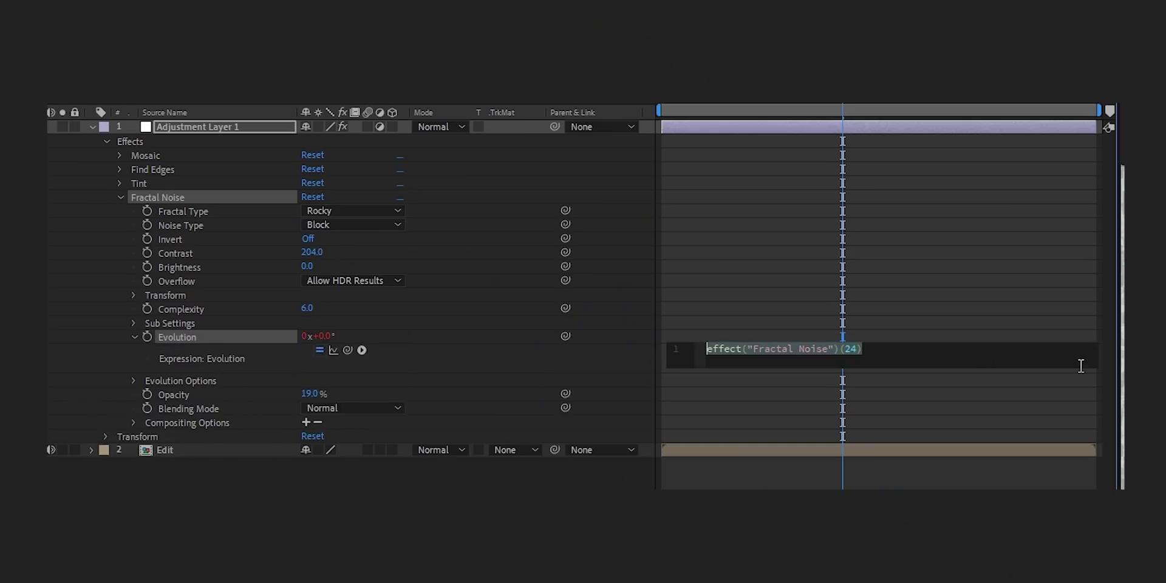
Replace the Fractal Noise Evolution expression with a time-based one (time*)
text(time*)
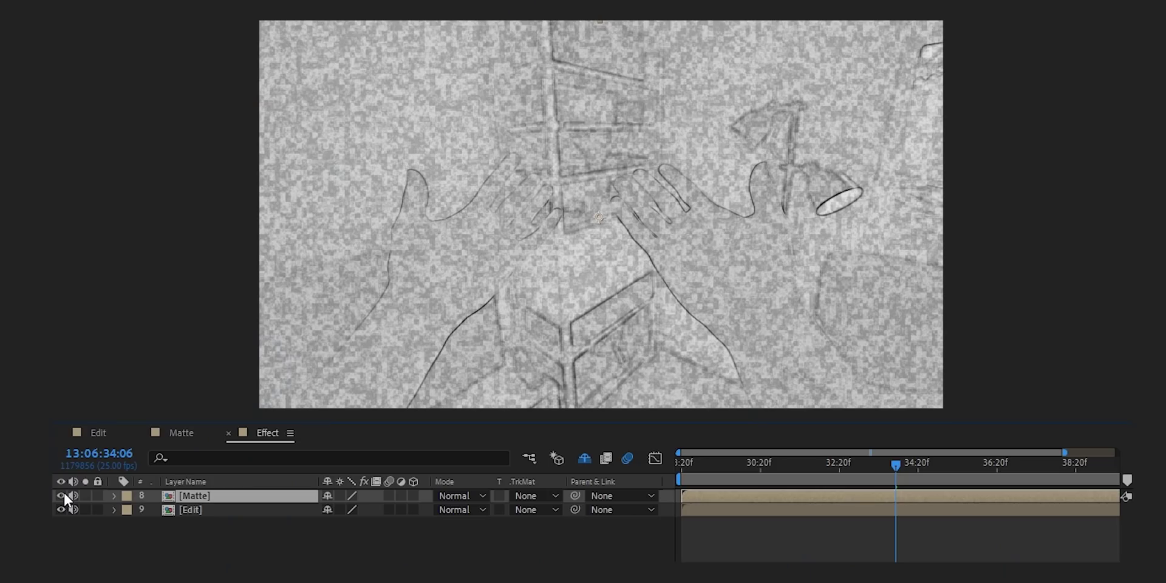
Move the Matte layer below the Edit layer in the Effect comp
drag(217, 495, 214, 526)
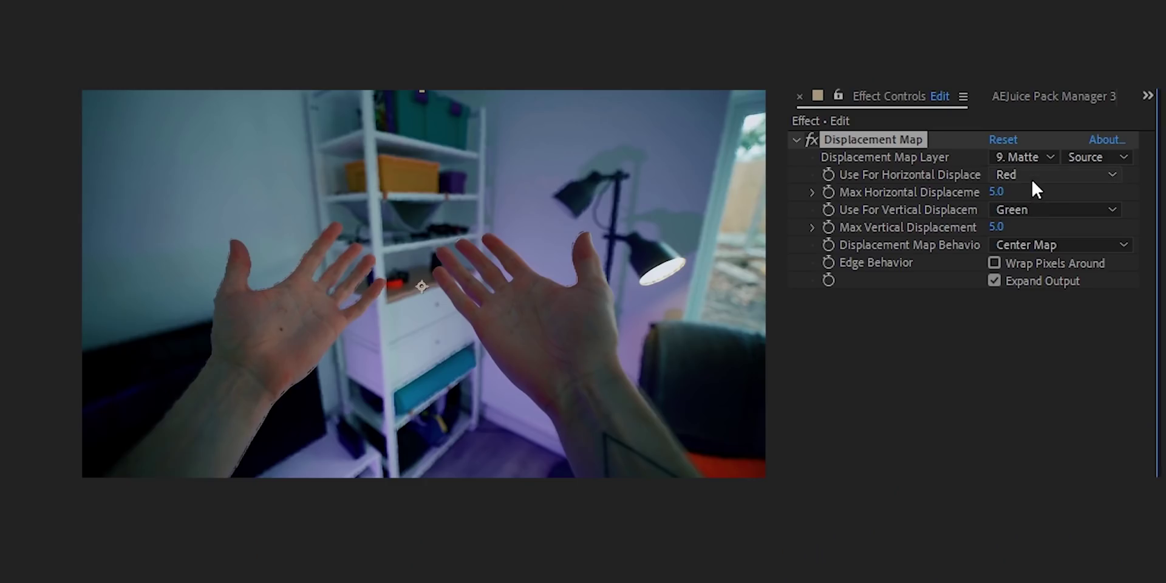
Set the Displacement Map's horizontal and vertical channels to Luminance
click(1033, 175)
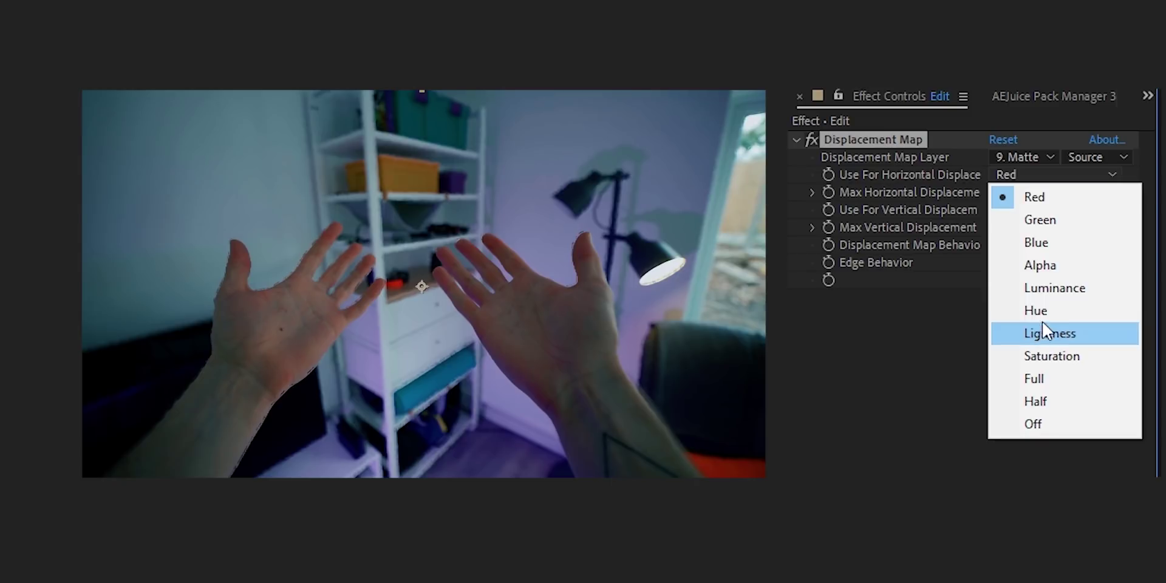
click(1062, 296)
click(1047, 211)
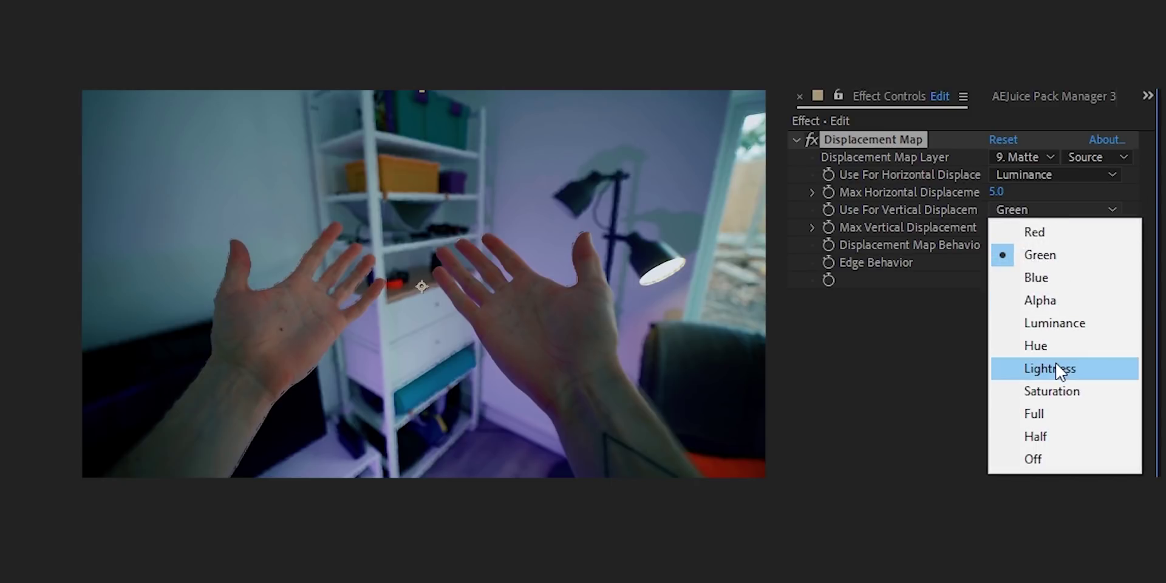
click(1067, 324)
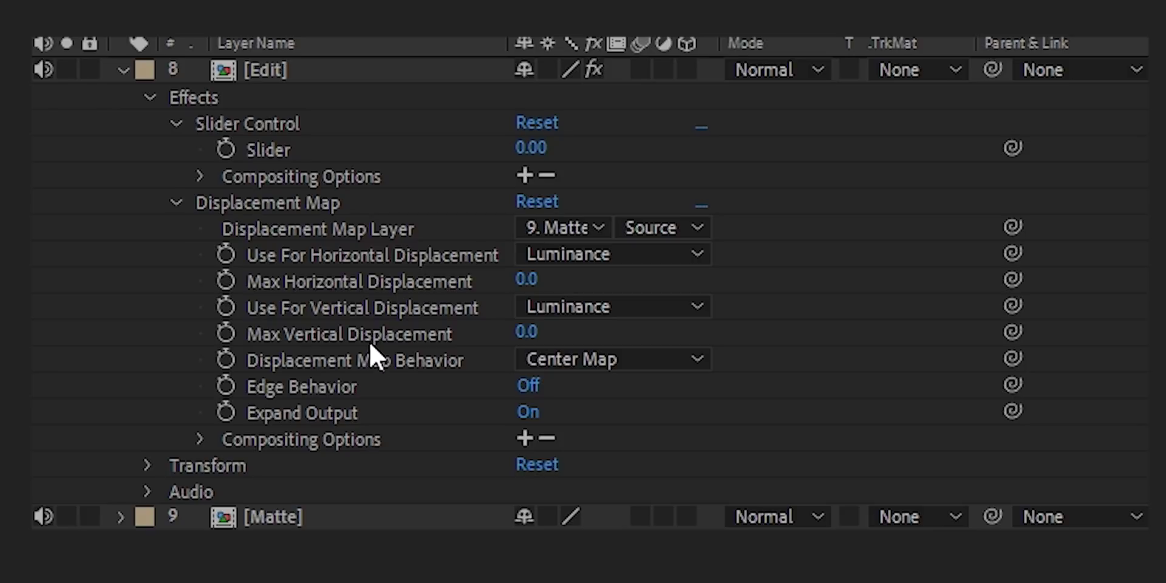
Link Max Vertical Displacement to the Slider Control and raise it to 199
click(370, 344)
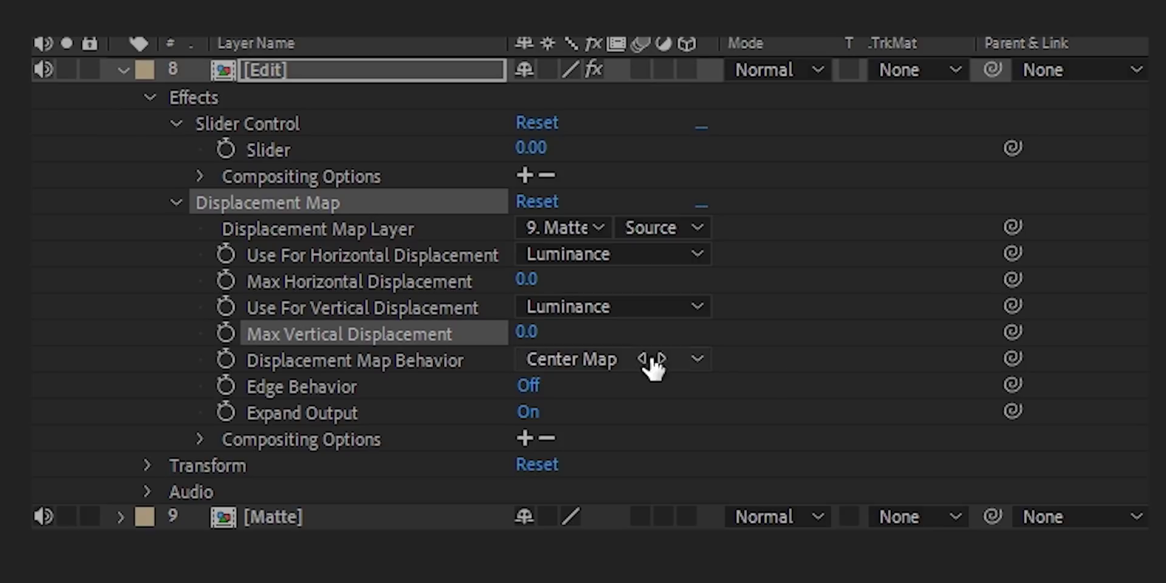
drag(1018, 329, 265, 141)
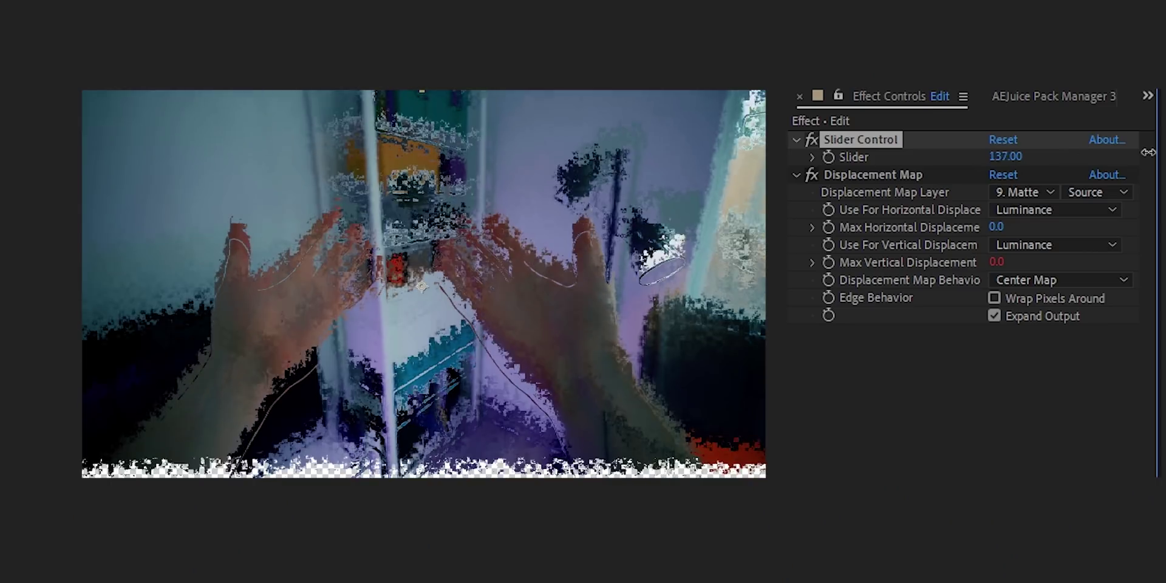
drag(1014, 158, 1100, 158)
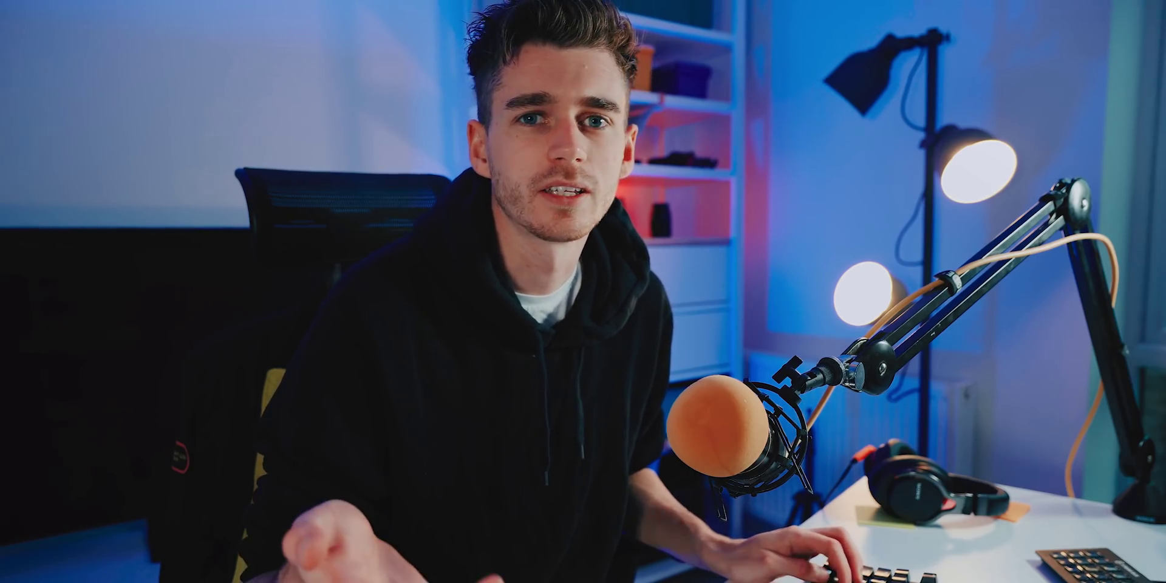
Duplicate the Displacement Map effects and toggle wrapping pixels around the edges
click(538, 189)
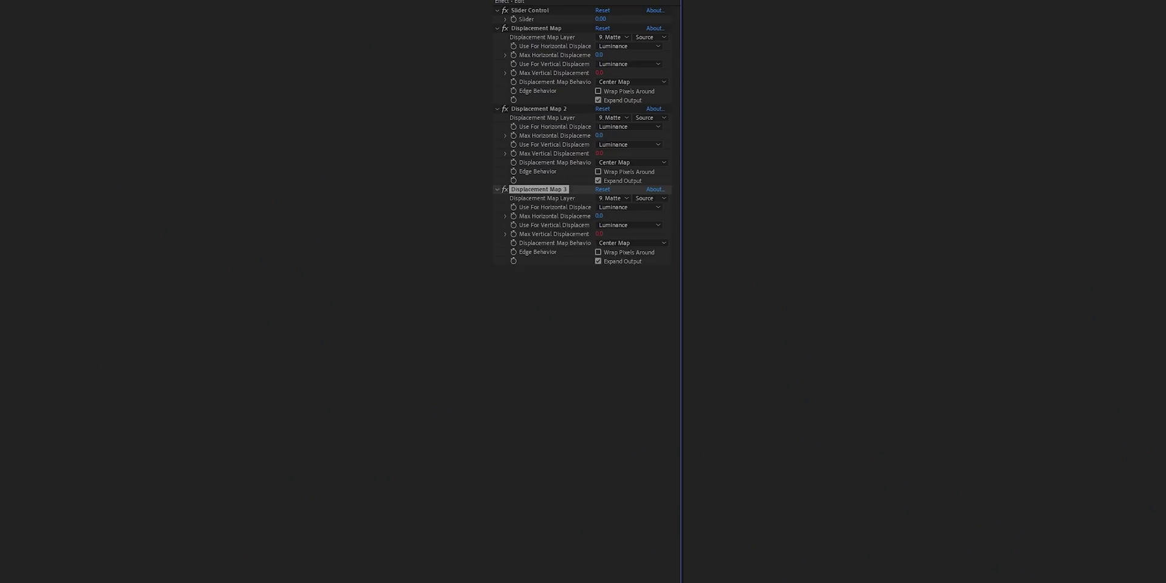
key(ctrl+d)
key(ctrl+d)
key(ctrl+d)
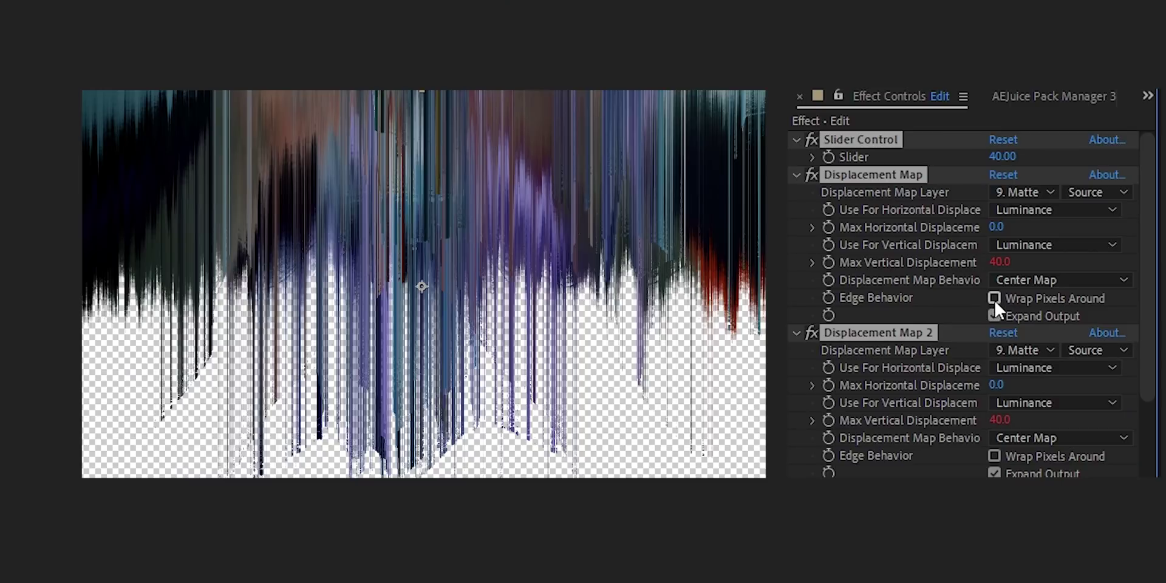
click(994, 298)
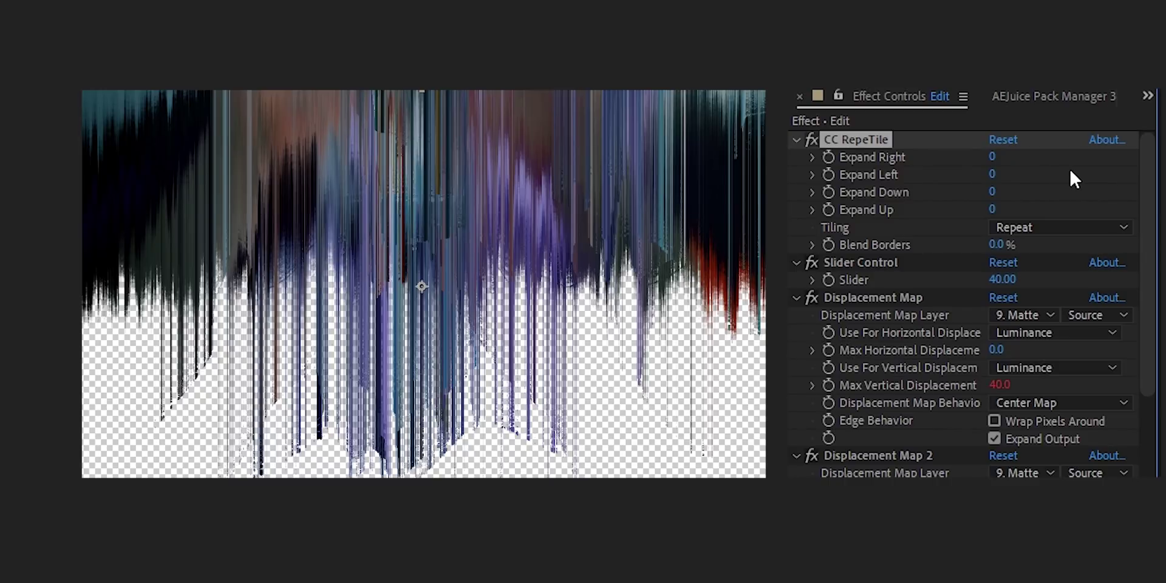
Set CC RepeTile's Tiling mode to Unfold
click(1039, 198)
click(1039, 227)
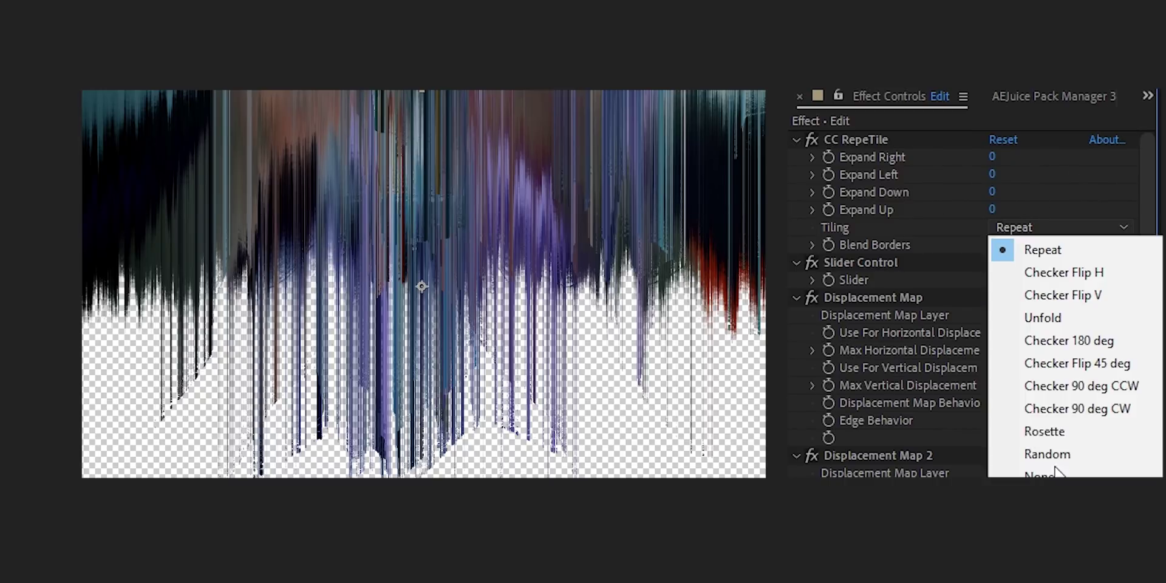
click(1058, 323)
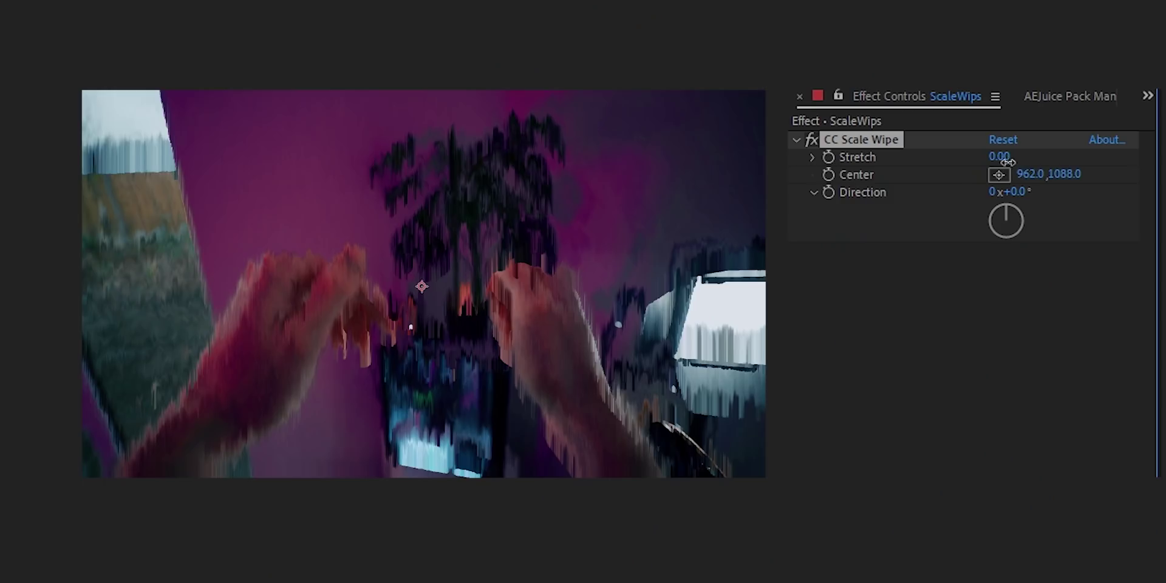
Increase CC Scale Wipe's Stretch and set the Find Edges layer to Color Burn mode
drag(999, 157, 1160, 172)
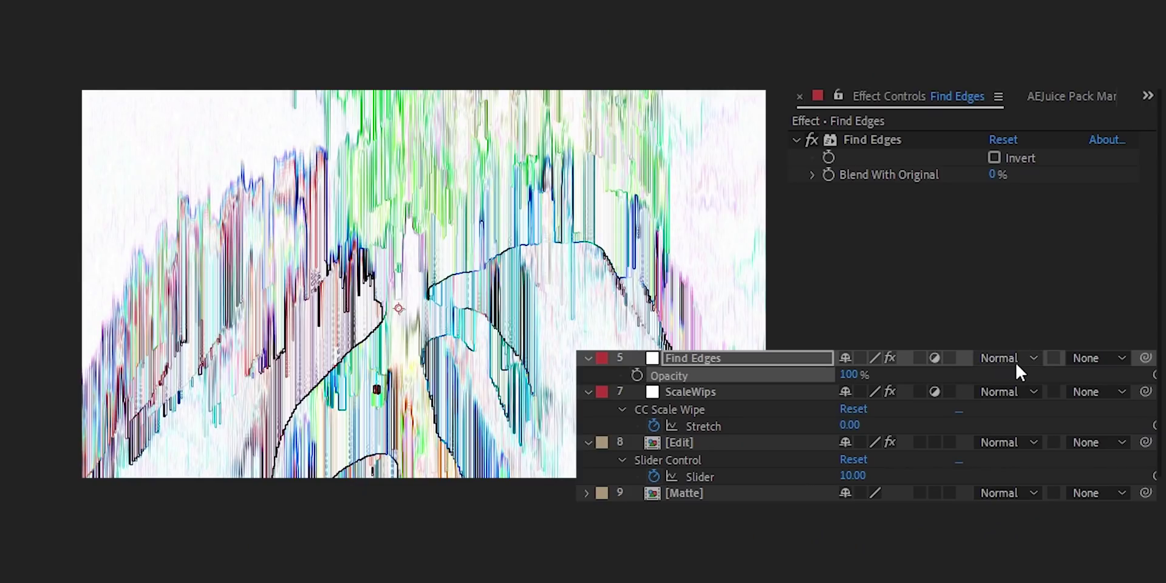
click(1020, 363)
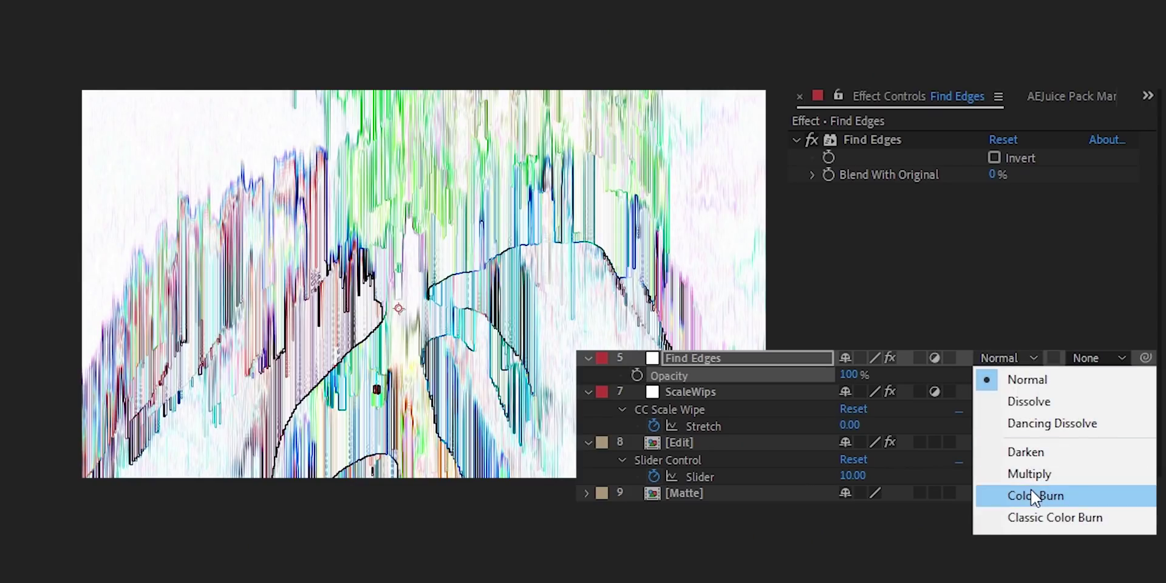
click(1032, 496)
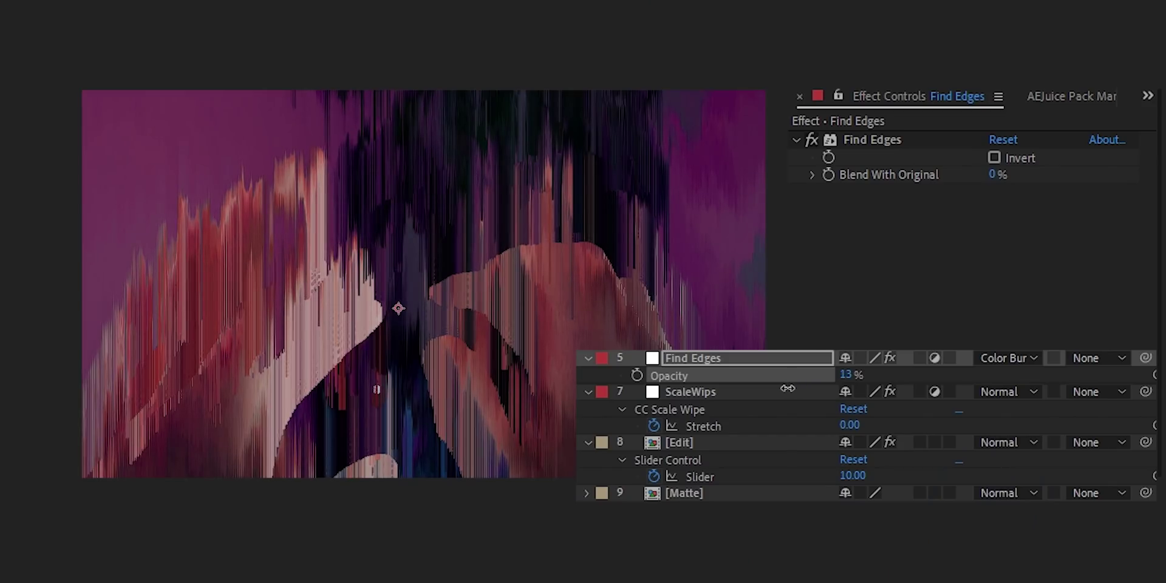
drag(788, 388, 799, 386)
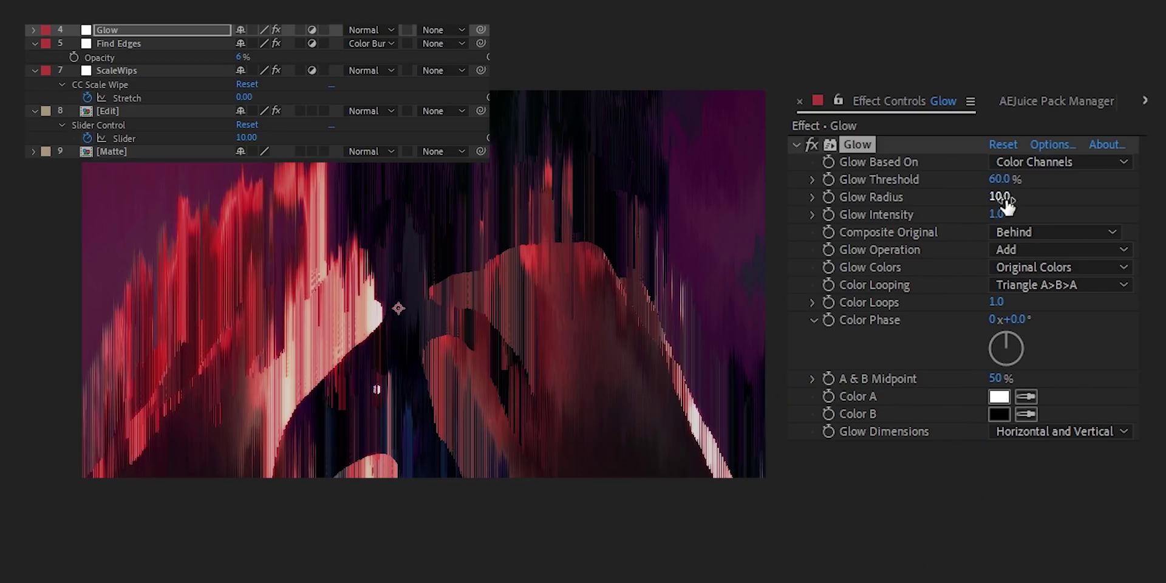
drag(1067, 205, 1067, 205)
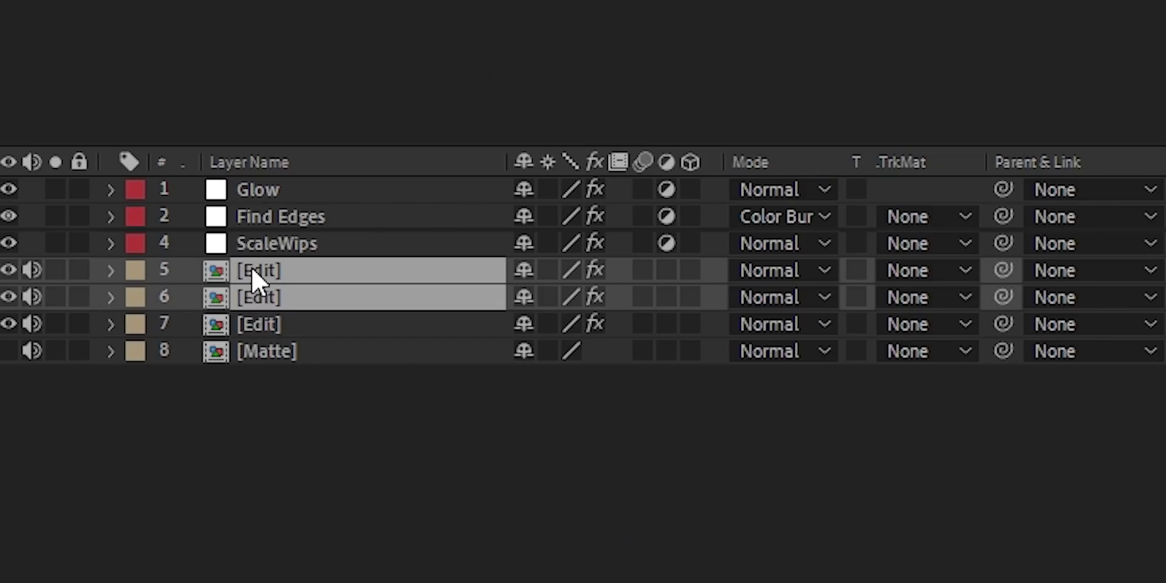
Move both [Edit] layers to the top and enable Gaussian Blur's Repeat Edge Pixels
drag(251, 267, 263, 180)
click(273, 519)
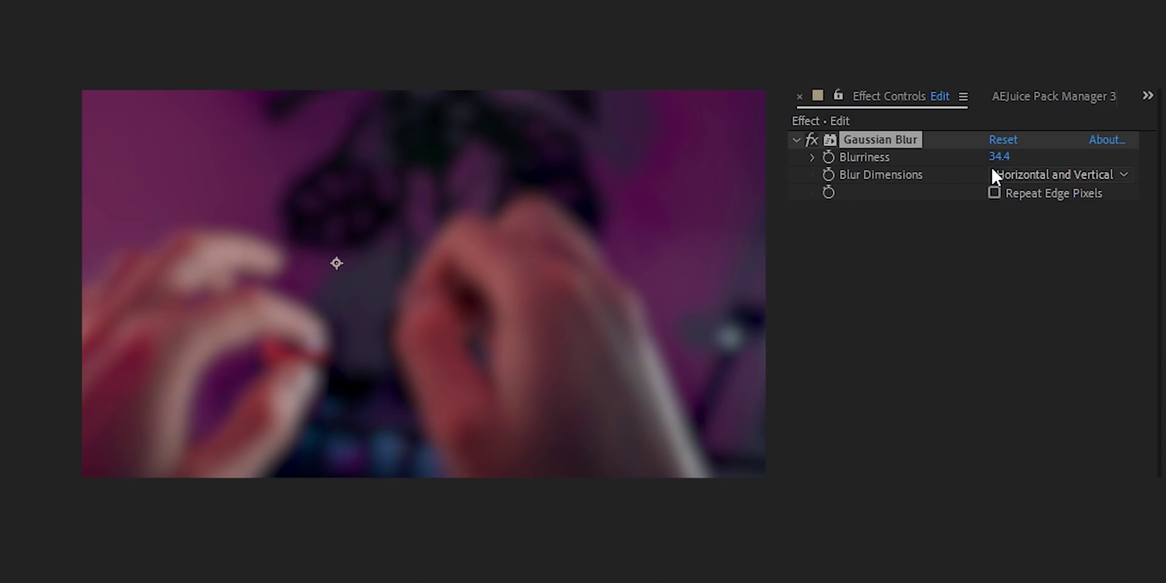
click(996, 194)
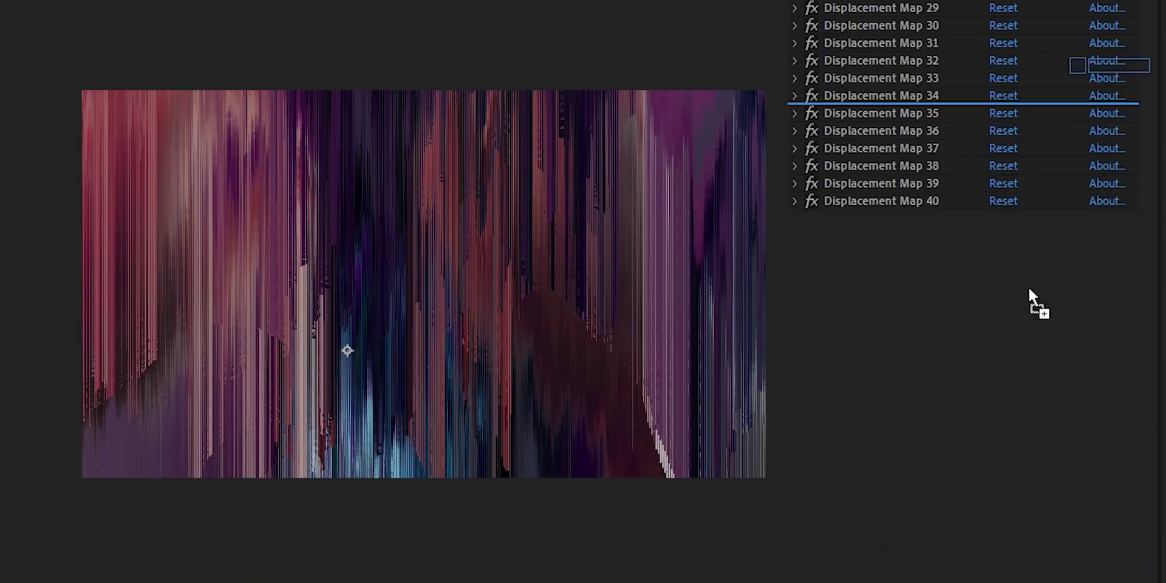
Add Luma Key with Threshold 77 and shrink CC Ball Action balls to size 57
drag(1029, 286, 1011, 335)
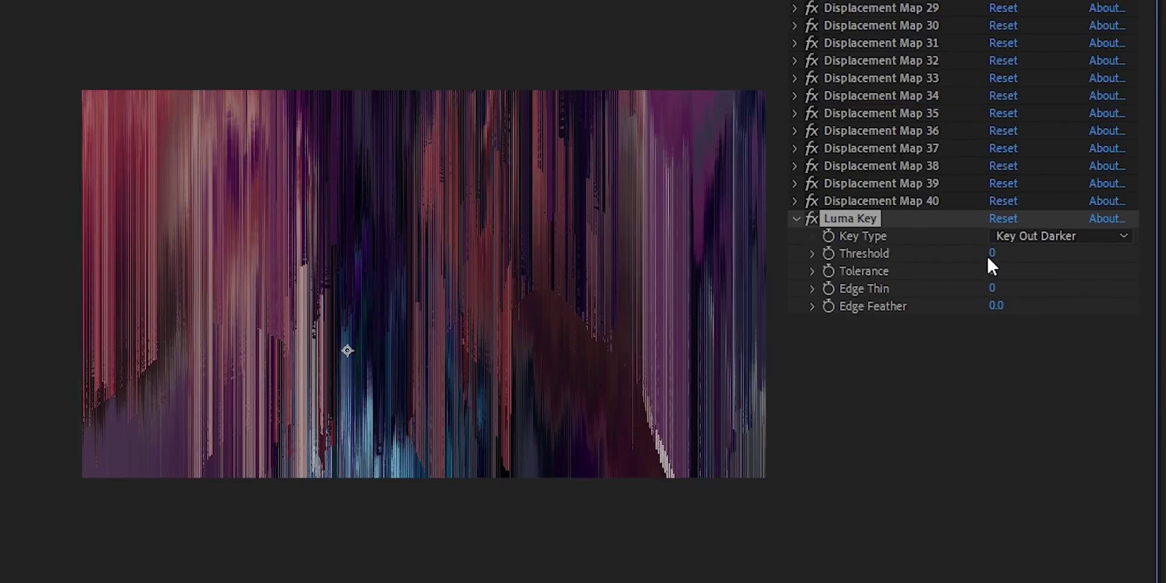
drag(988, 258, 1062, 261)
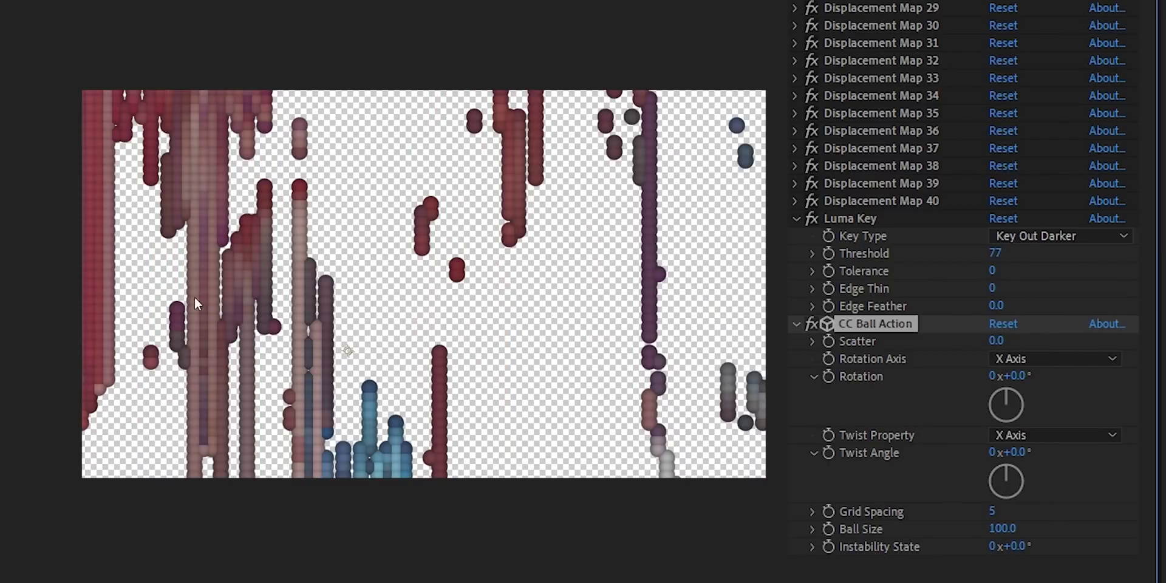
drag(1001, 541, 1069, 560)
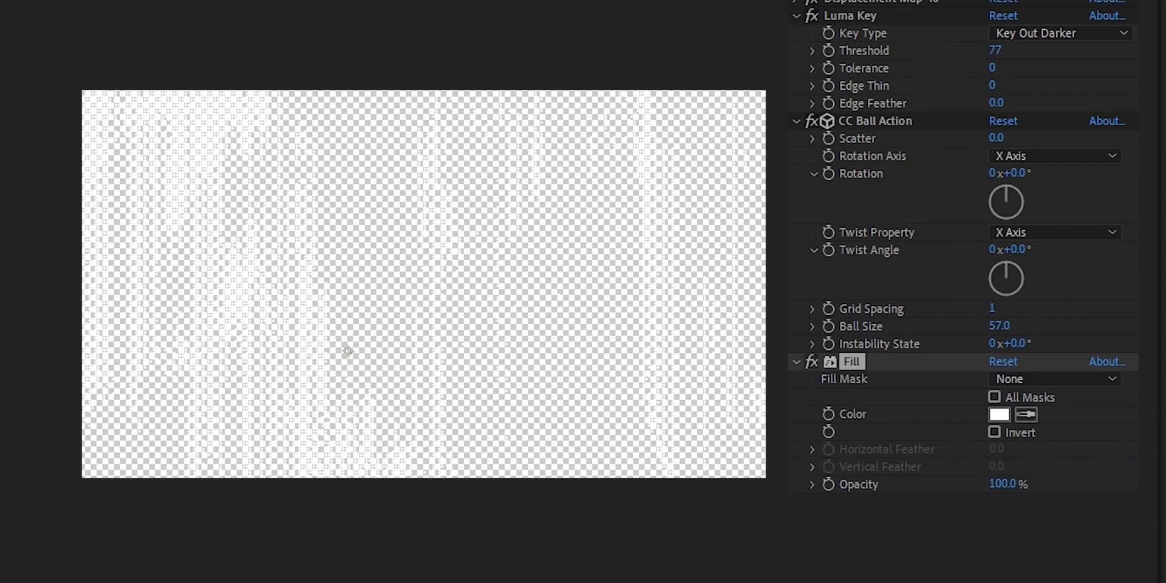
Place Glow below Fill, then show layer 2 with a Luma Matte in Add mode
drag(947, 580, 971, 527)
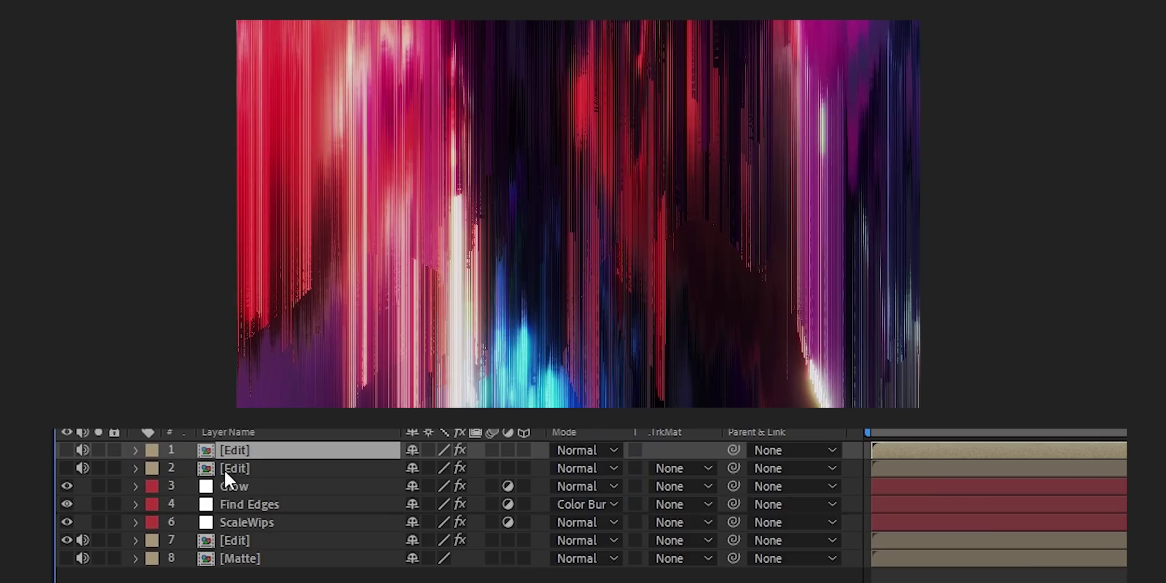
click(237, 469)
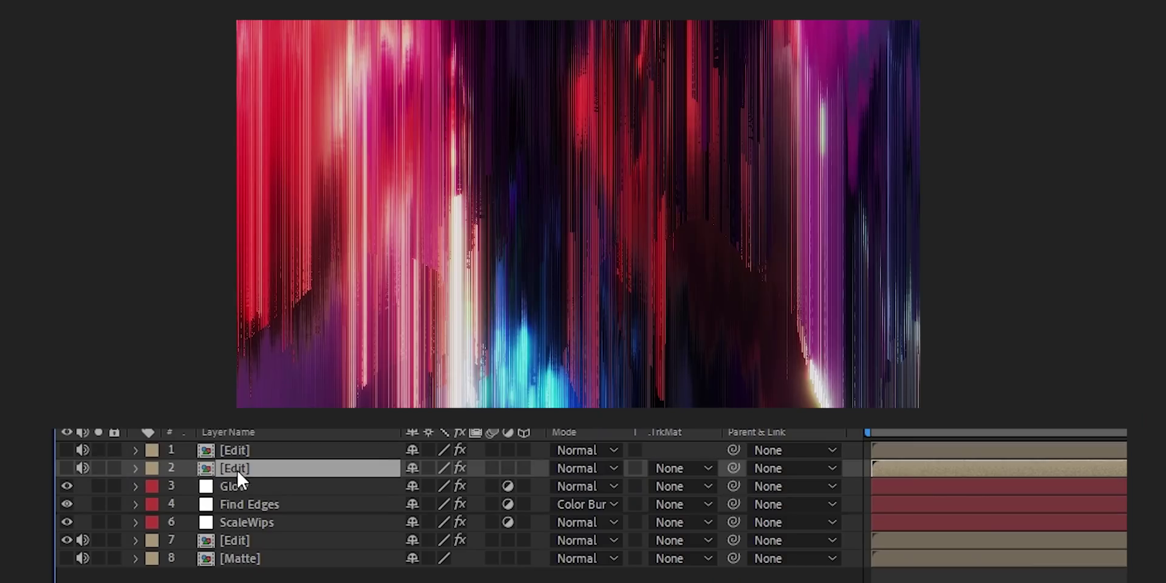
click(66, 468)
click(683, 471)
click(653, 565)
click(586, 558)
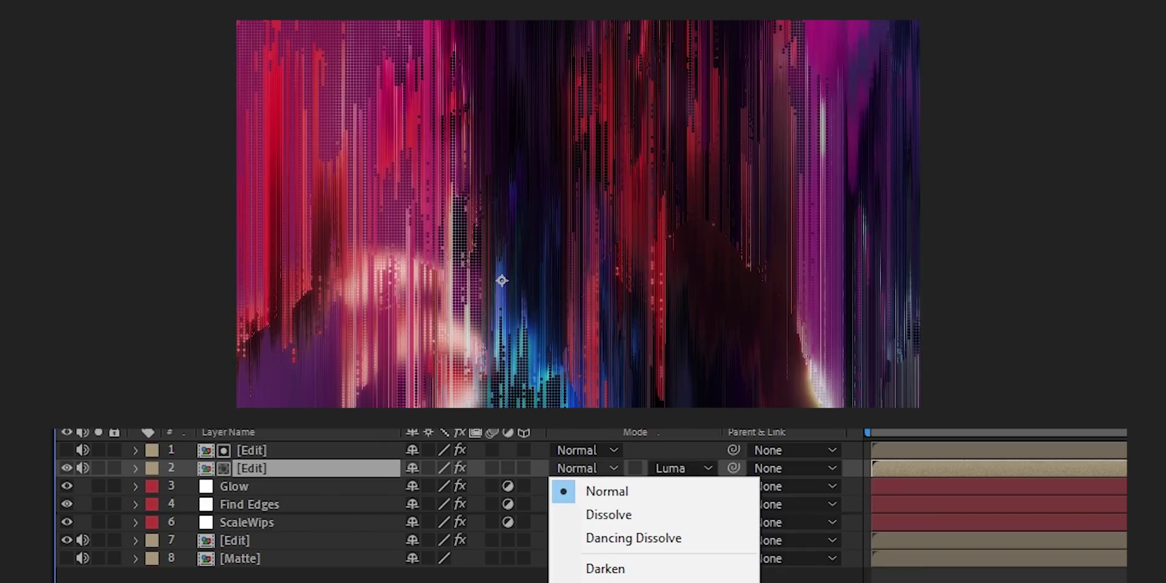
click(608, 582)
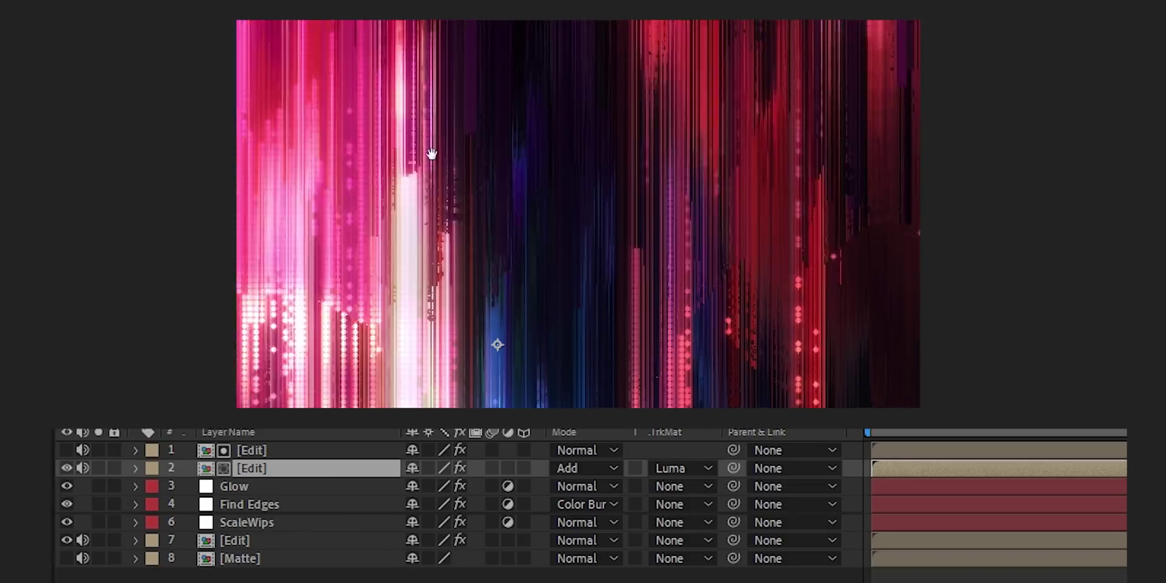
Show layer 1 and lower its Opacity to darken the result
click(67, 450)
click(365, 450)
key(t)
drag(429, 468, 386, 469)
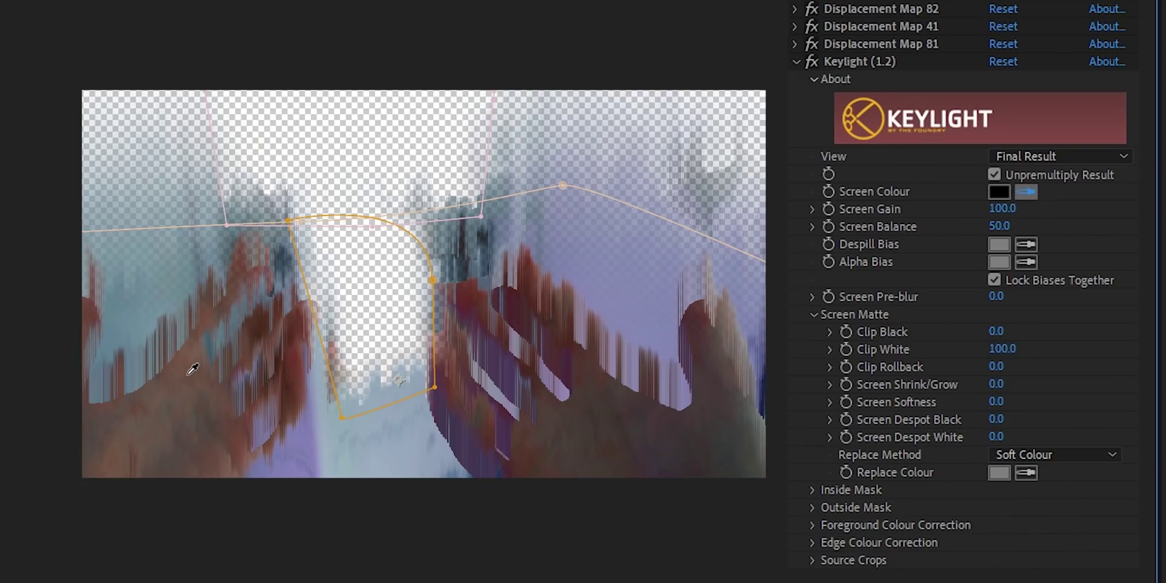
Sample the brown footage tone as Keylight's Screen Colour and set Clip White to 71
click(190, 371)
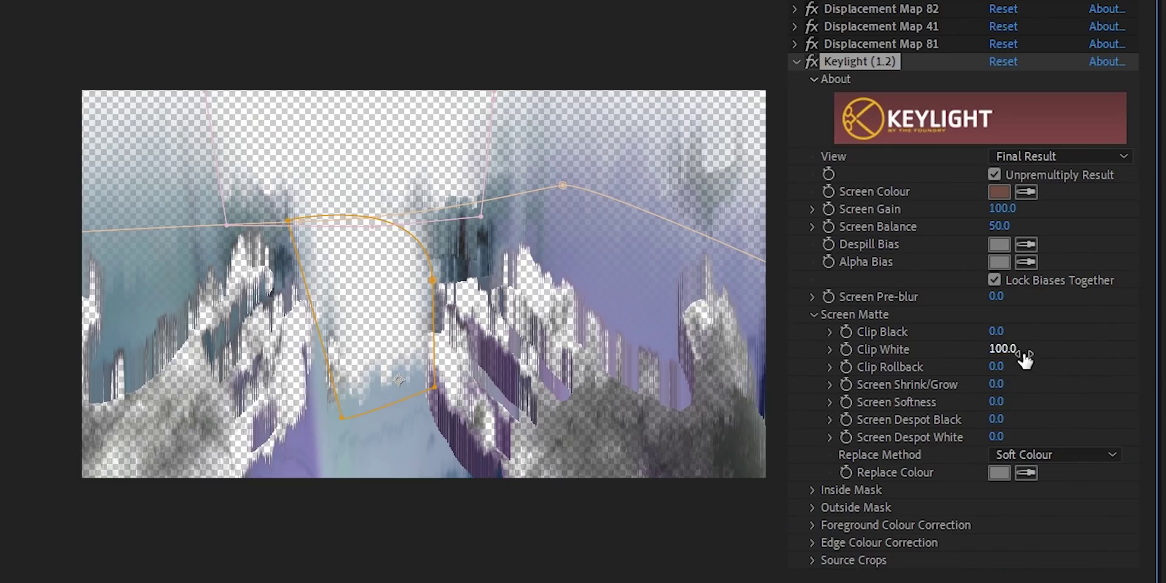
text(00.0)
key(Return)
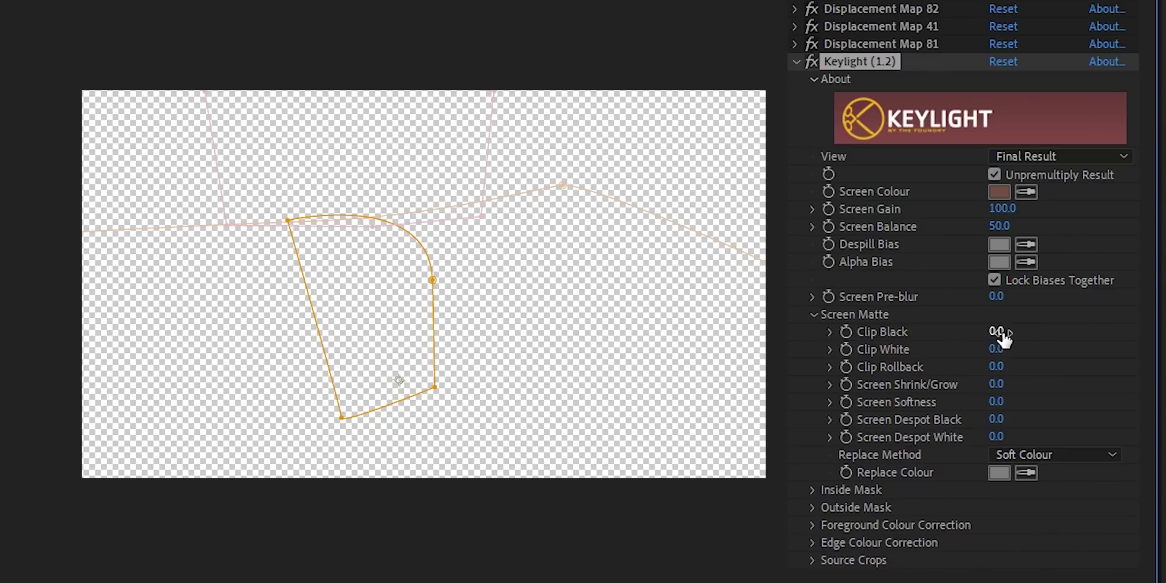
Raise Keylight's Clip Black to 98 and switch the View to Intermediate Result
drag(1012, 334, 1105, 338)
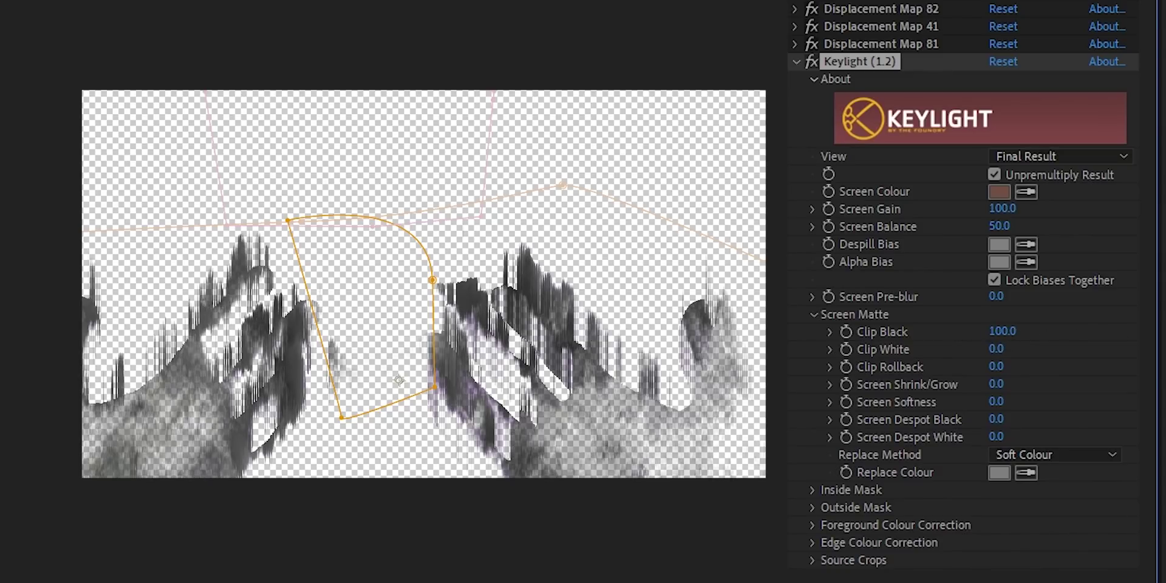
drag(991, 336, 1064, 348)
drag(997, 331, 1020, 351)
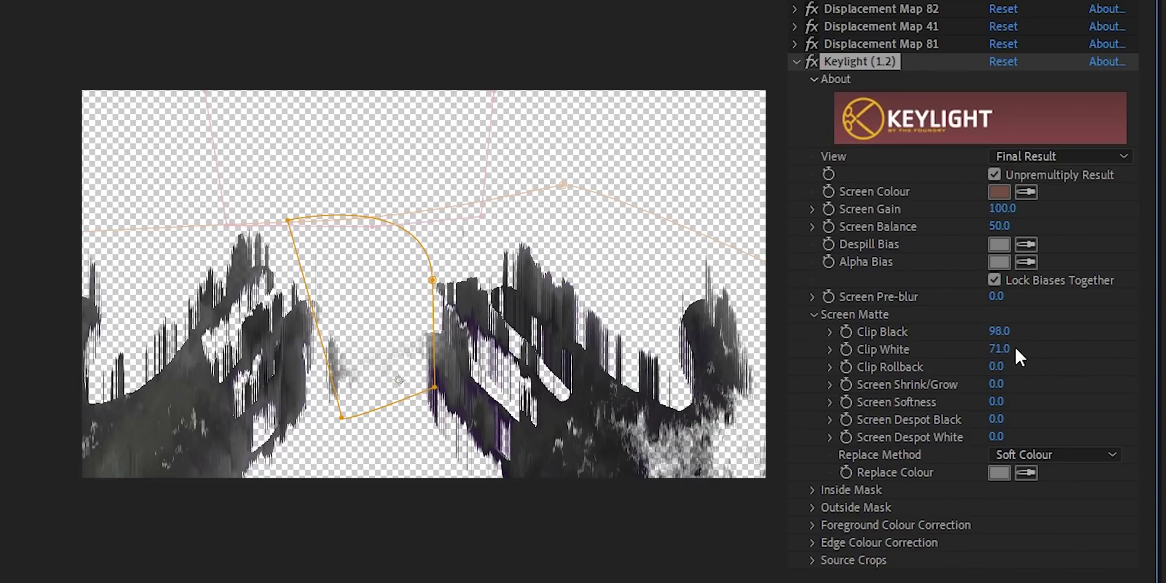
click(1041, 153)
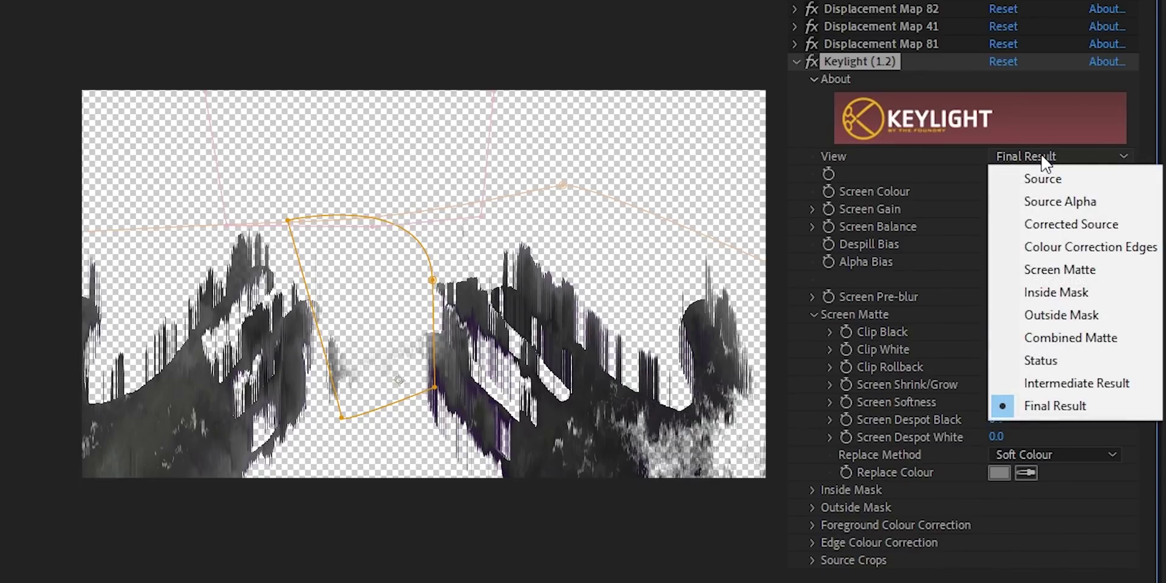
click(1064, 383)
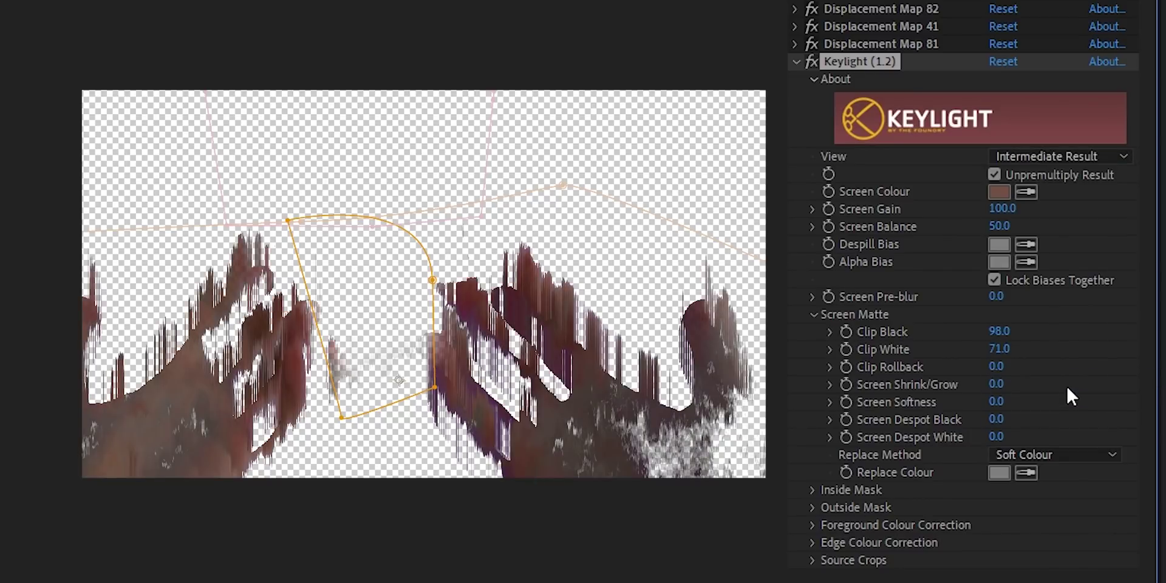